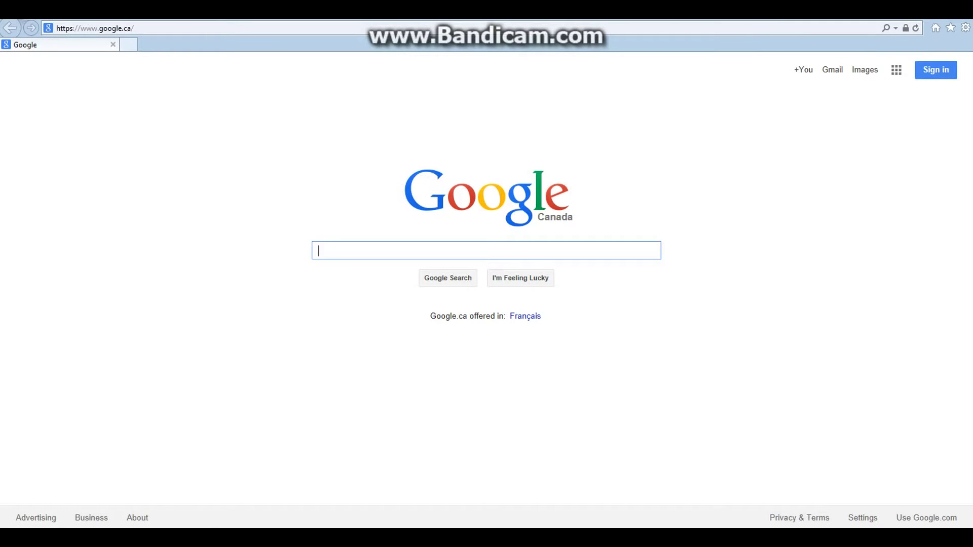
type("mcprog")
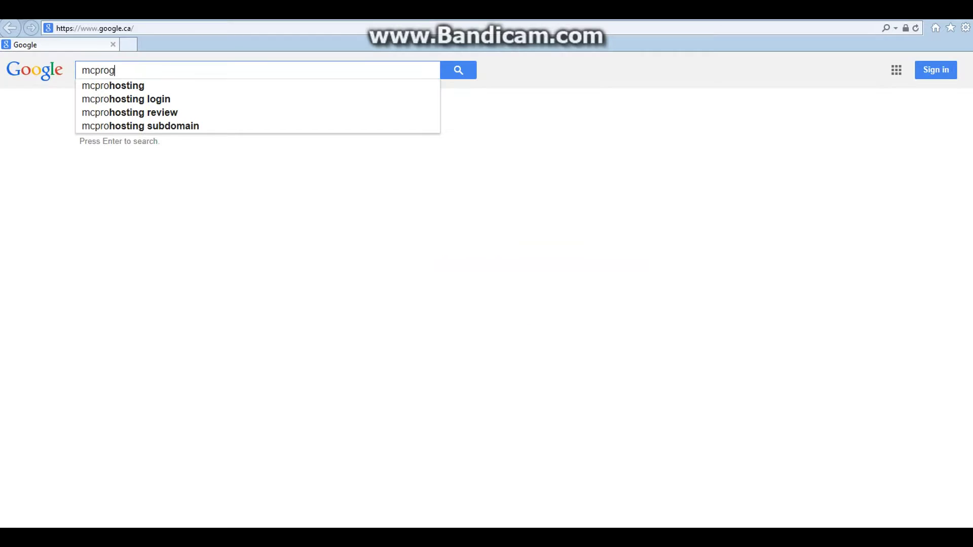
Fix the mistyped Google query and search for mcprohosting.com.
key("BackSpace")
key("BackSpace")
key("BackSpace")
key("BackSpace")
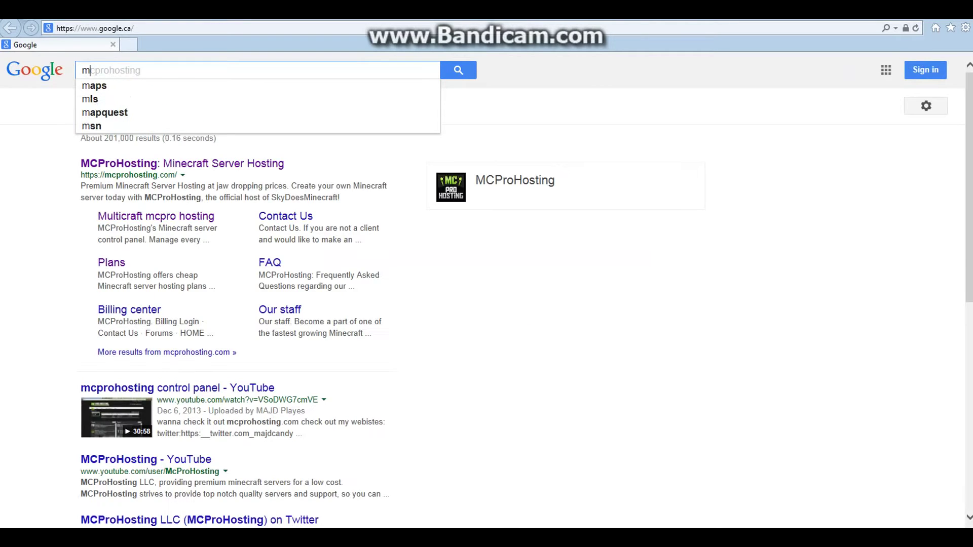
key("BackSpace")
type("mc")
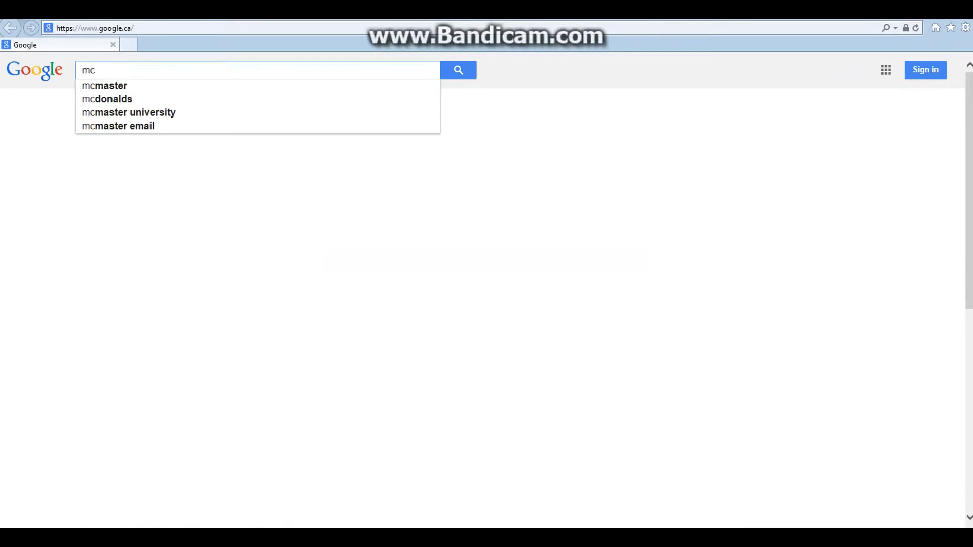
type("proho")
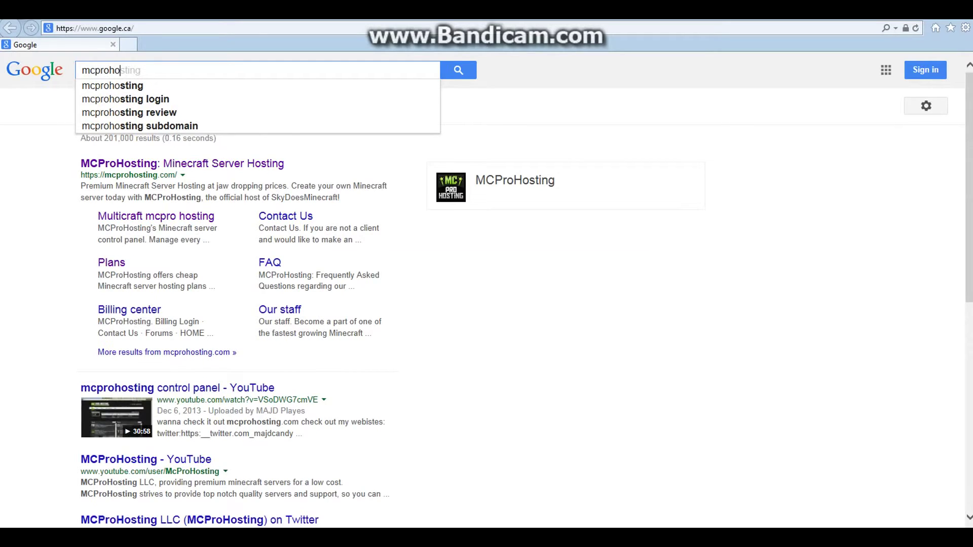
type("sting.com")
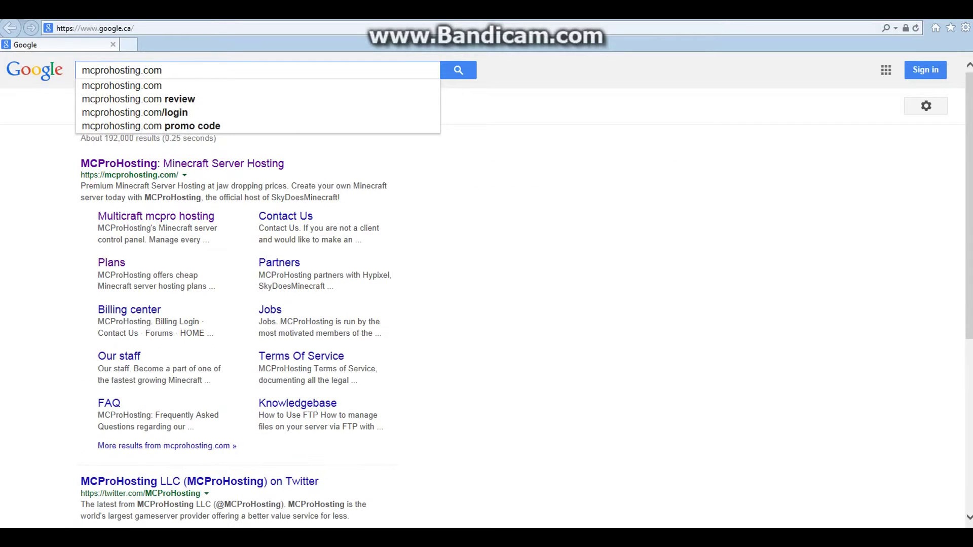
key("Return")
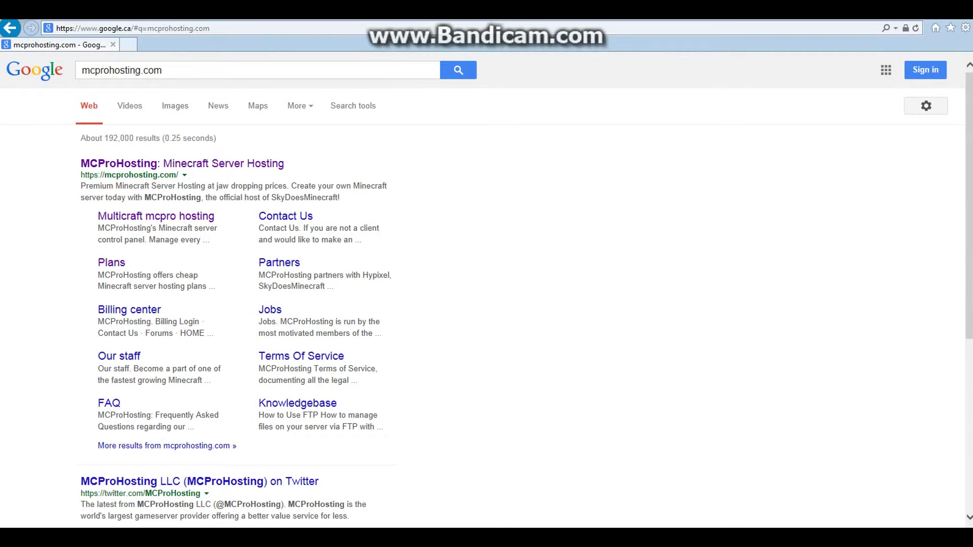
Open the MCProHosting site, dismiss the iPad Air promotion, and view the hosting plans.
left_click(183, 164)
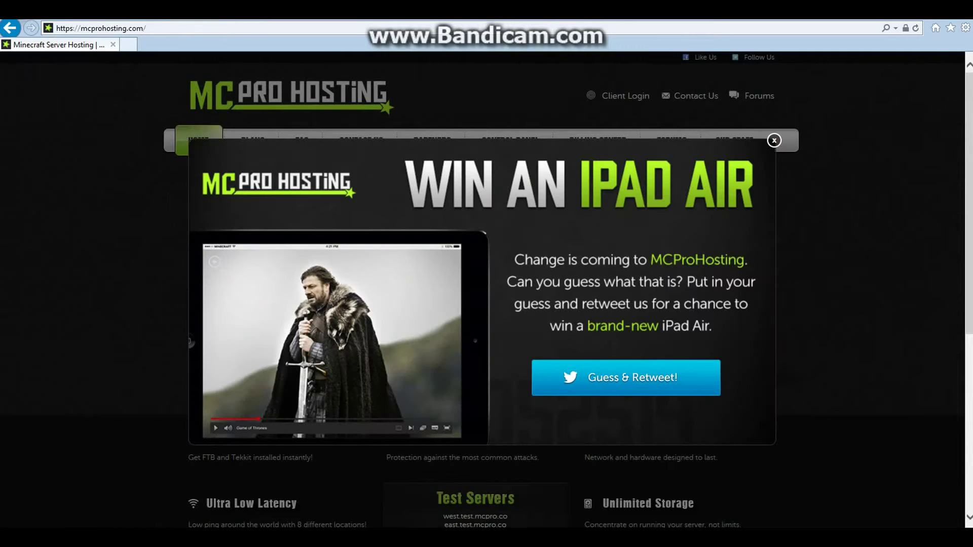
key("Escape")
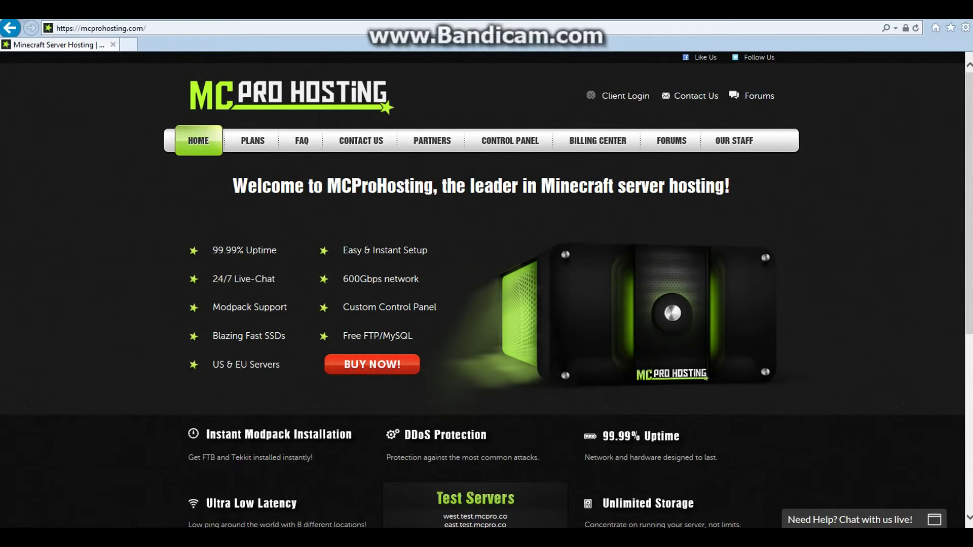
left_click(253, 141)
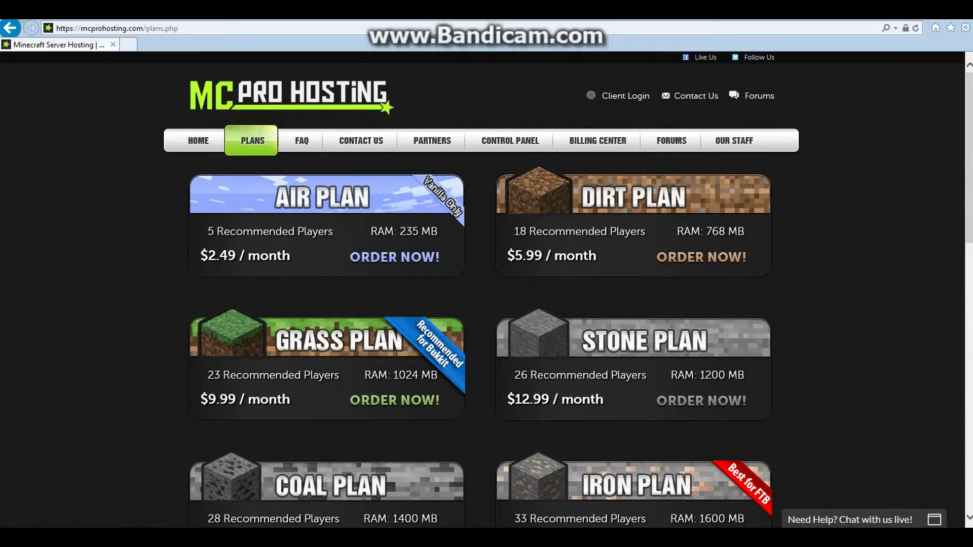
scroll(486, 288, "down", 1)
scroll(486, 289, "down", 3)
scroll(487, 290, "down", 3)
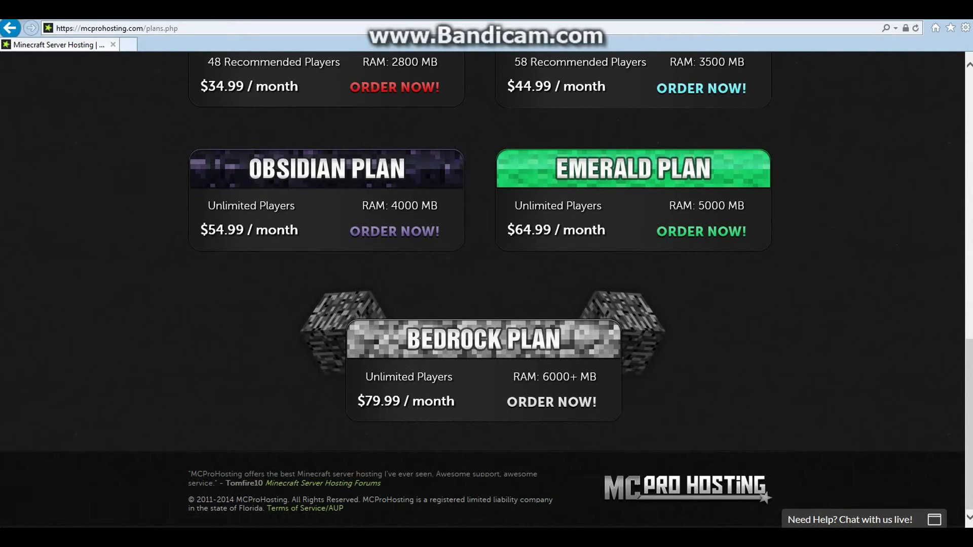
scroll(486, 289, "up", 2)
scroll(486, 289, "up", 4)
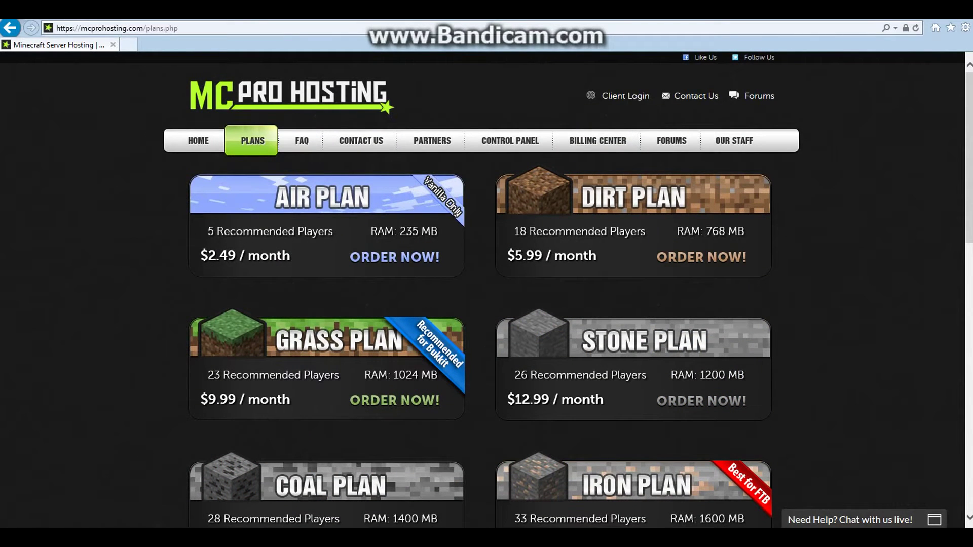
scroll(487, 289, "down", 3)
scroll(487, 289, "down", 3)
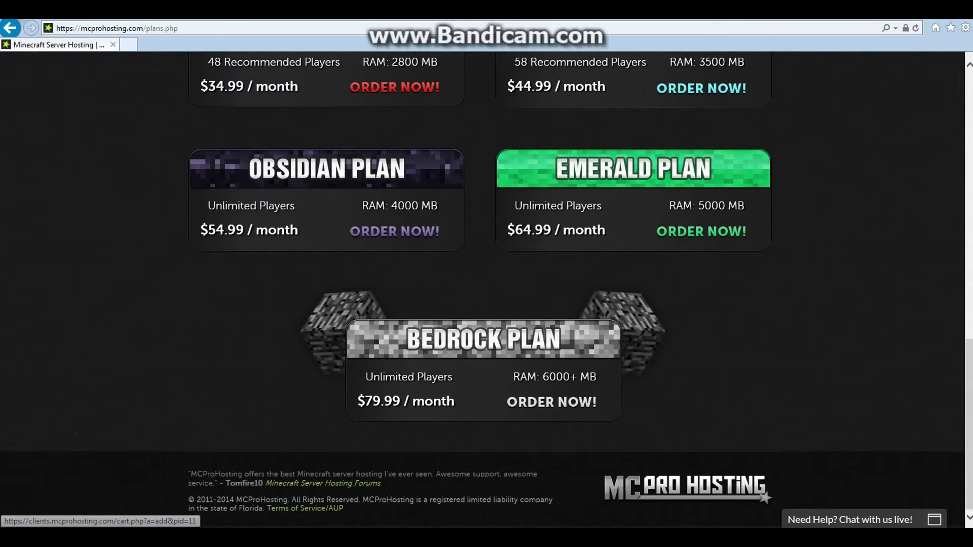
scroll(487, 289, "up", 2)
scroll(486, 289, "down", 1)
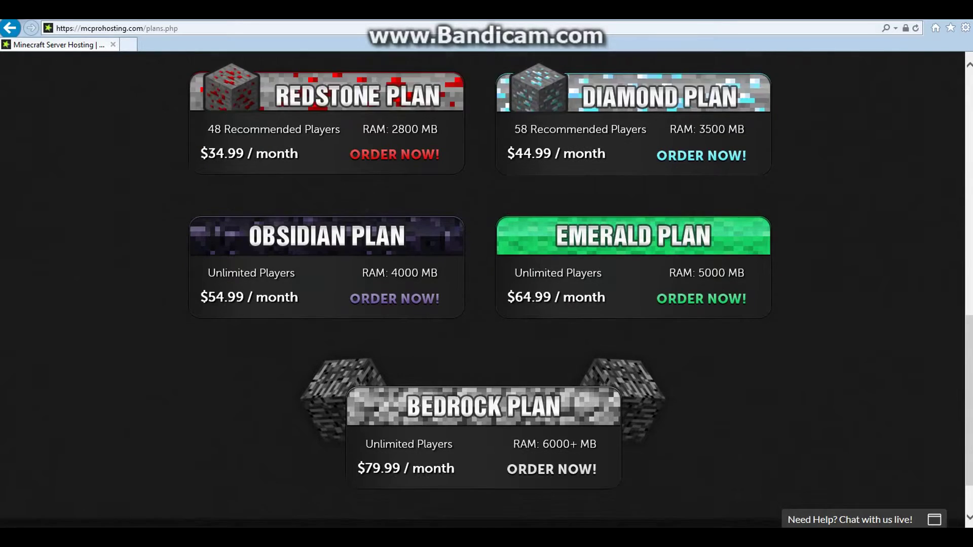
scroll(487, 289, "down", 1)
scroll(486, 289, "up", 3)
scroll(487, 289, "down", 3)
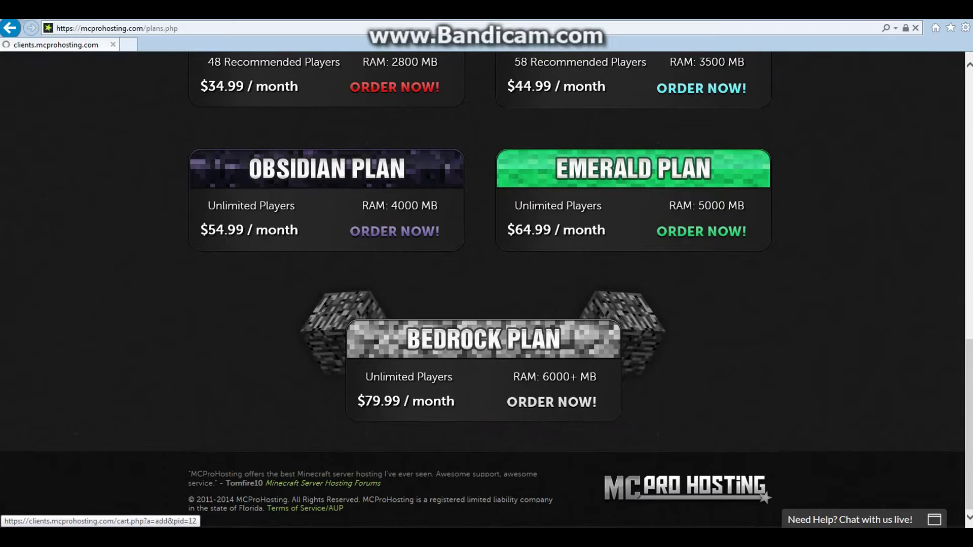
Order the Bedrock plan and choose CraftBukkit - FREE as its server mods.
left_click(551, 402)
scroll(486, 290, "down", 1)
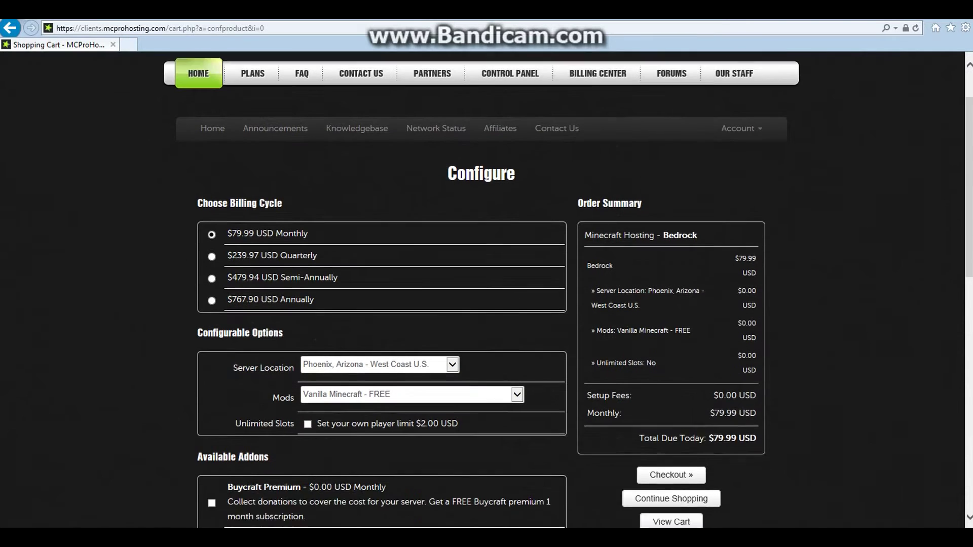
scroll(487, 289, "down", 1)
left_click(410, 328)
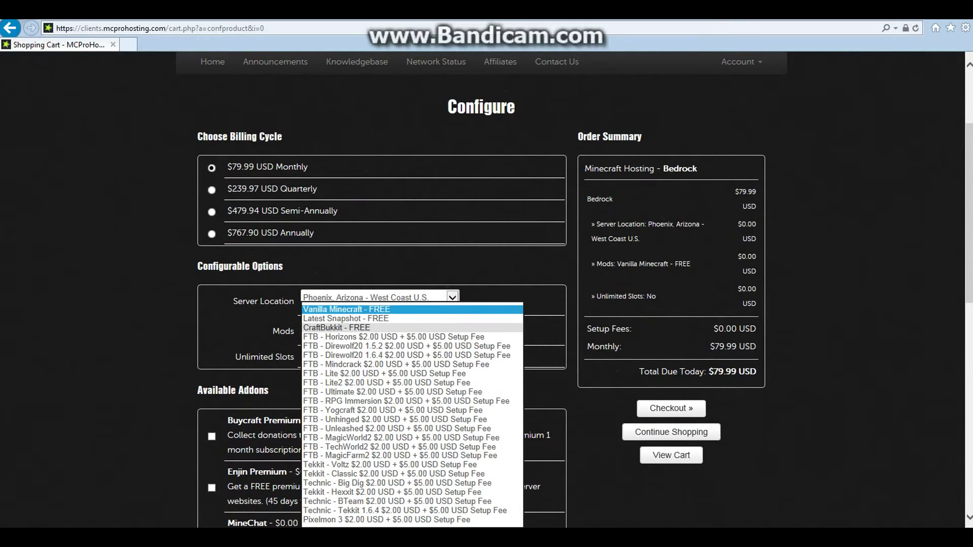
left_click(342, 327)
scroll(487, 304, "down", 1)
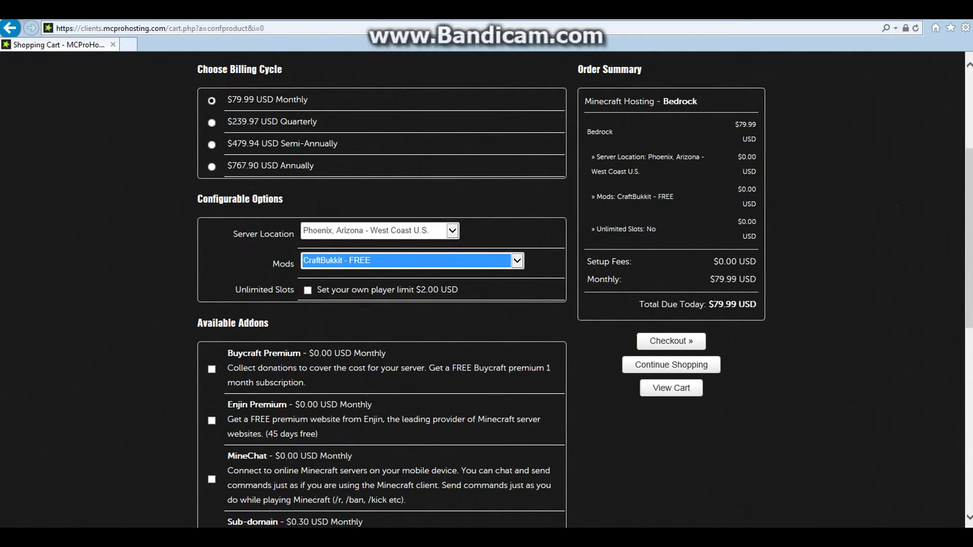
scroll(486, 304, "down", 2)
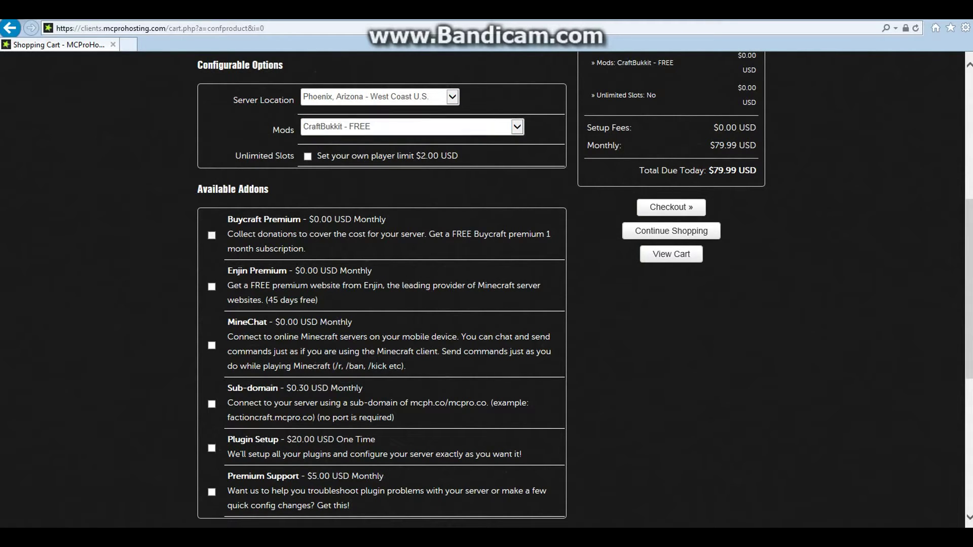
Check the Buycraft Premium, Enjin Premium, Sub-domain, Plugin Setup and Premium Support add-ons.
left_click(211, 235)
left_click(212, 287)
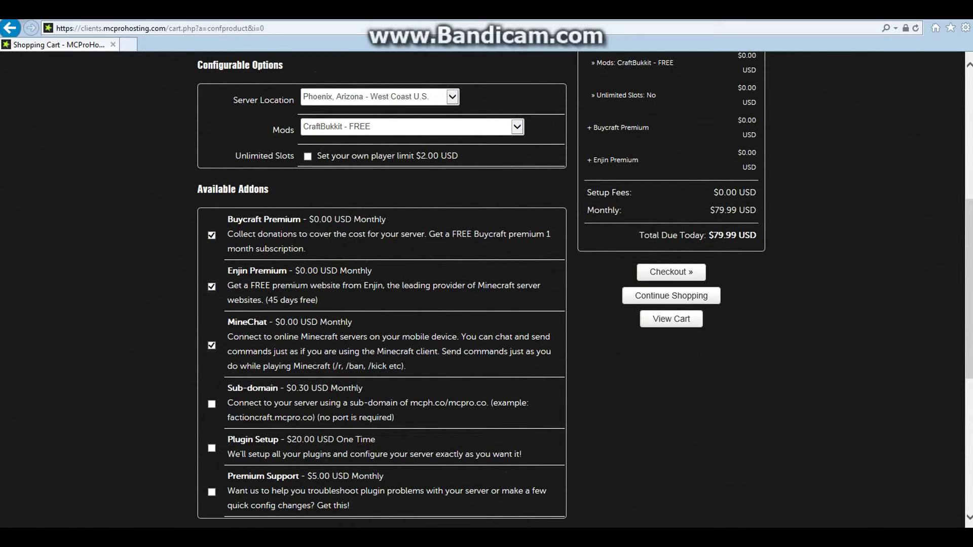
left_click(211, 404)
left_click(211, 448)
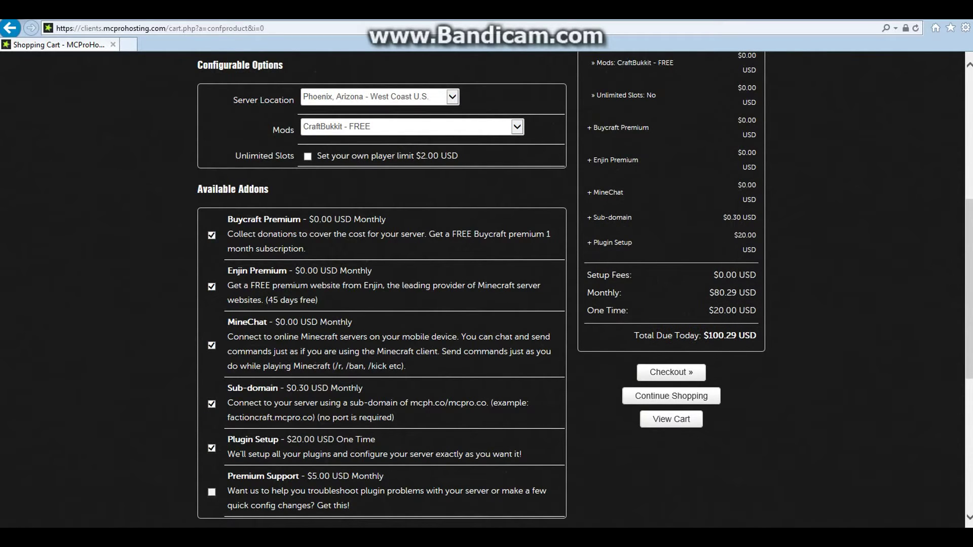
left_click(211, 492)
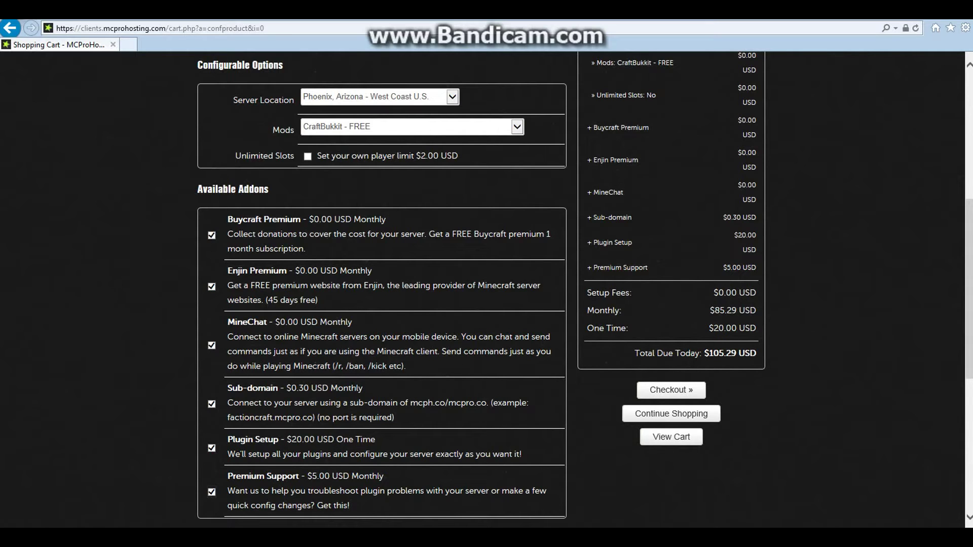
scroll(486, 289, "down", 4)
scroll(486, 289, "down", 1)
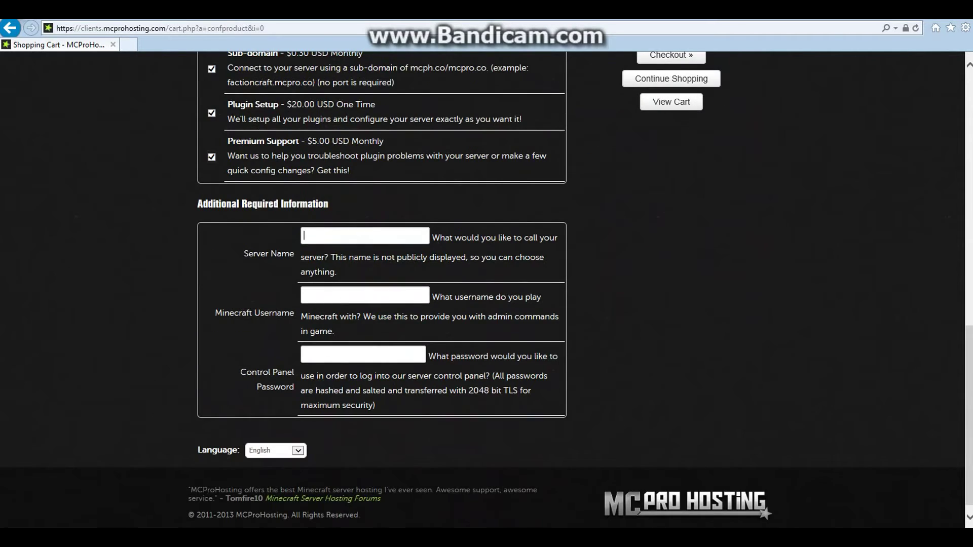
type("golden")
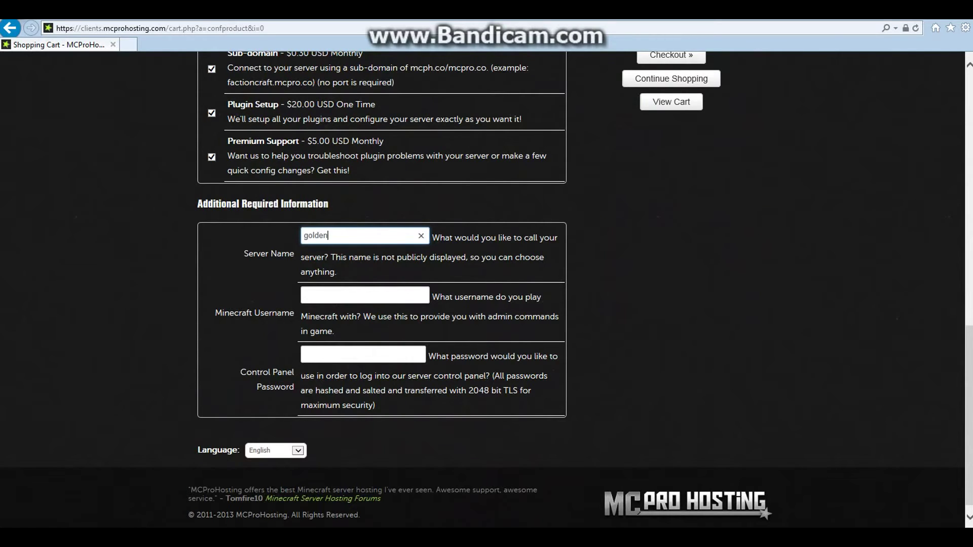
type("[v[")
Fill in the server name, Minecraft username and control panel password fields.
key("Tab")
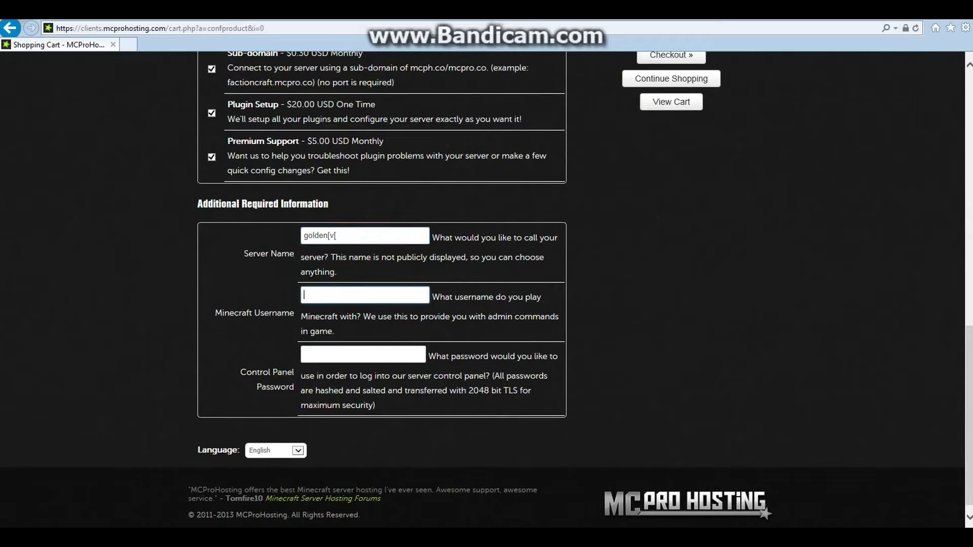
key("Tab")
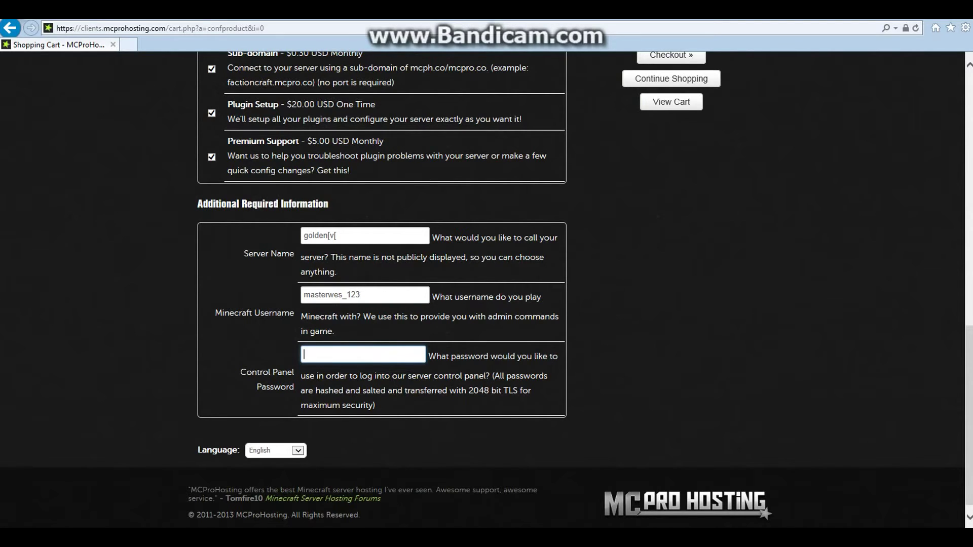
key("alt+F8")
scroll(487, 304, "up", 4)
scroll(486, 304, "down", 1)
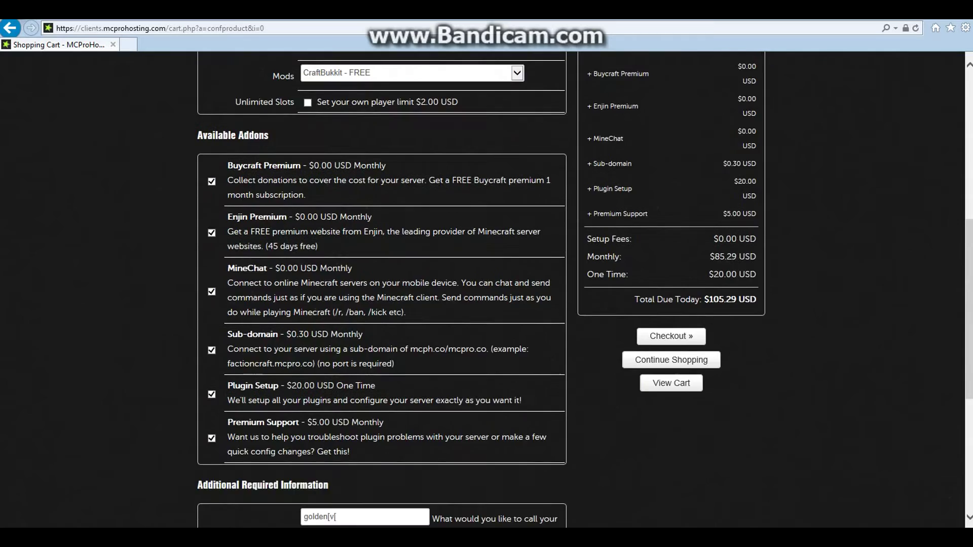
scroll(487, 305, "down", 2)
Clear the password, Minecraft username and server name fields again.
key("ctrl+a")
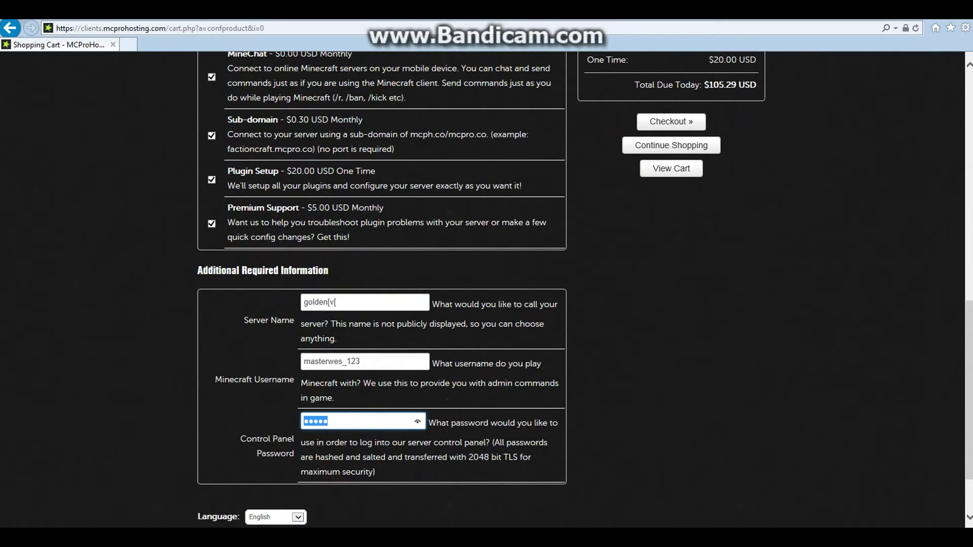
key("BackSpace")
key("shift+Tab")
key("BackSpace")
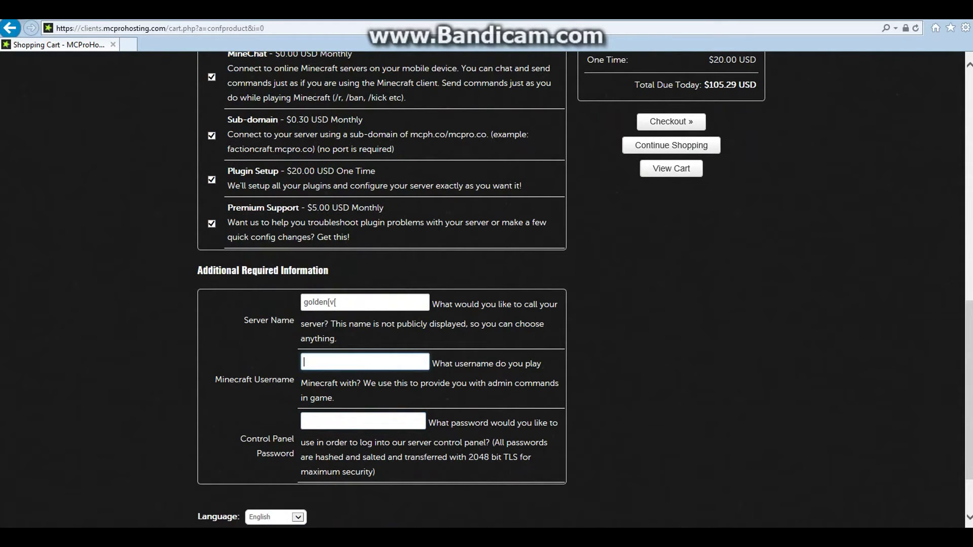
key("shift+Tab")
key("BackSpace")
scroll(486, 305, "up", 3)
scroll(487, 304, "up", 1)
scroll(487, 305, "up", 3)
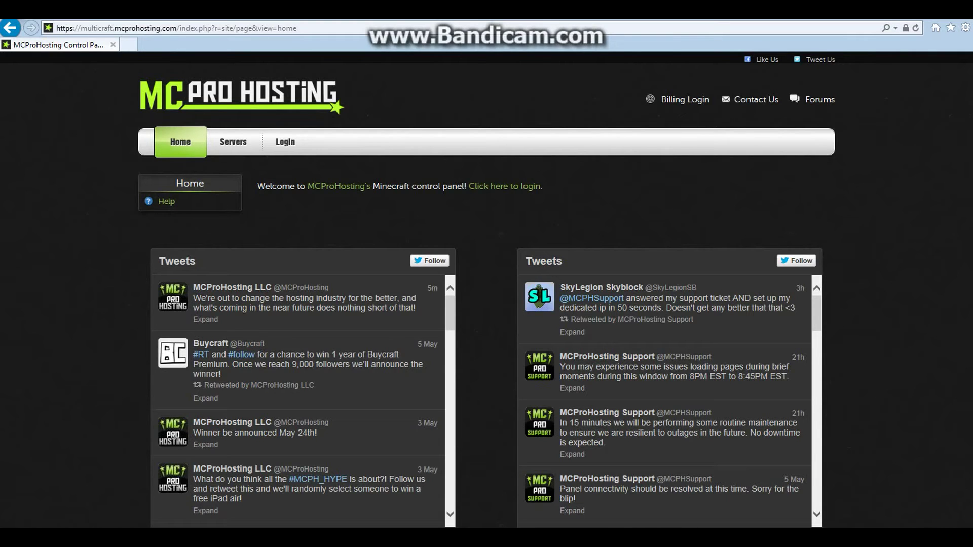
Follow the 'Click here to login' link on the Multicraft home page.
left_click(505, 186)
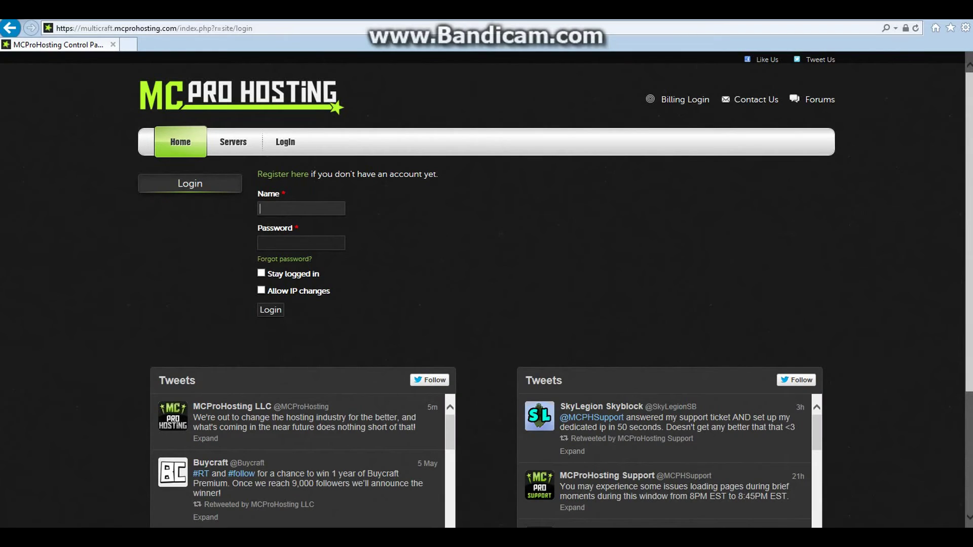
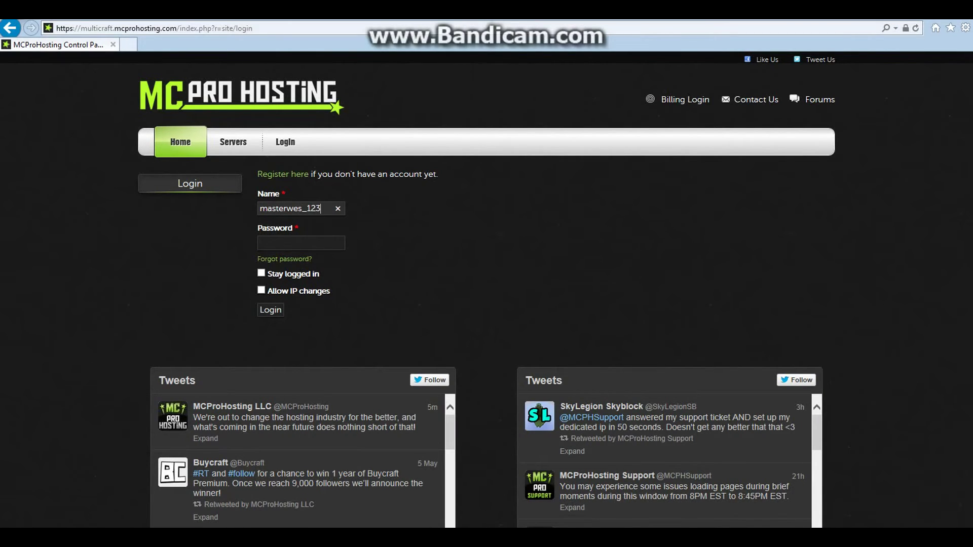
Log in to Multicraft with Stay logged in and Allow IP changes both checked.
key("Tab")
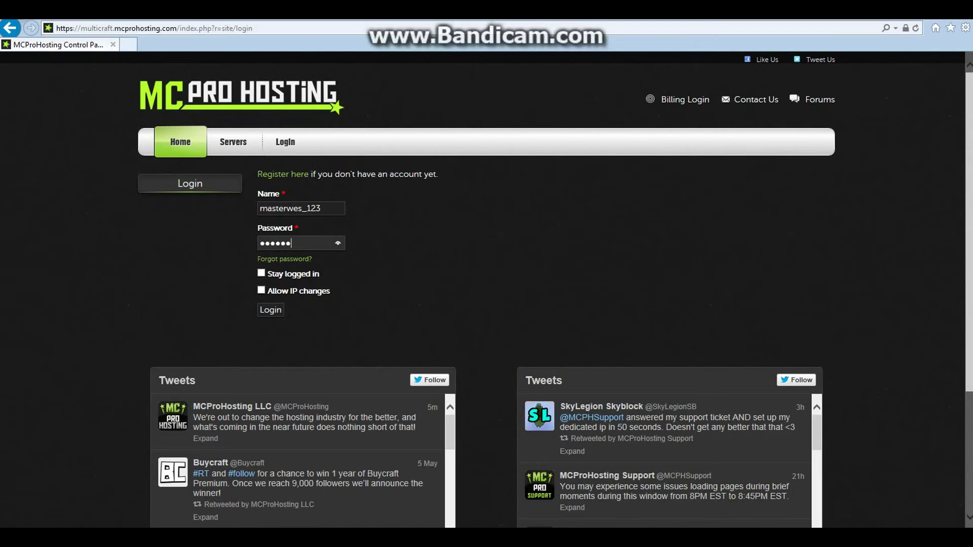
key("Tab")
key("Tab")
key("Tab")
key("Tab")
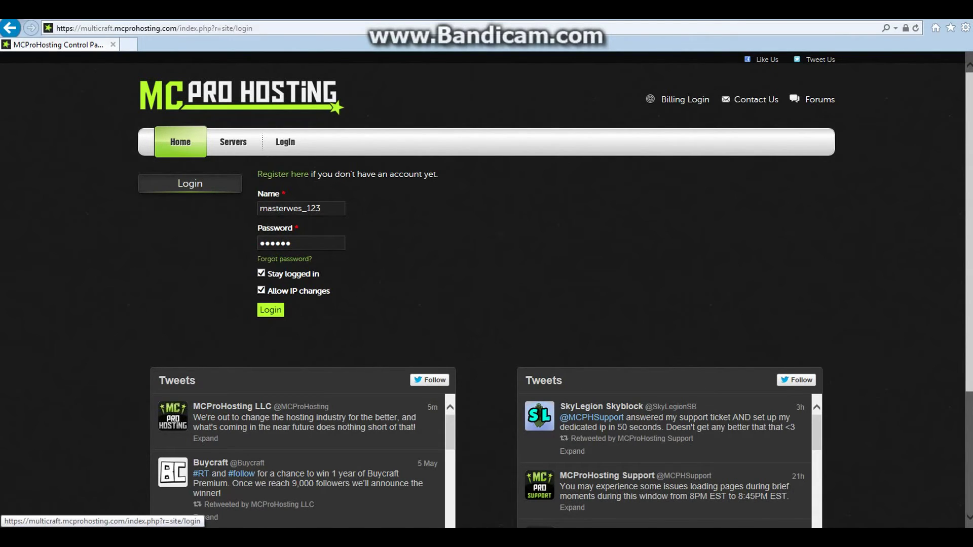
key("Return")
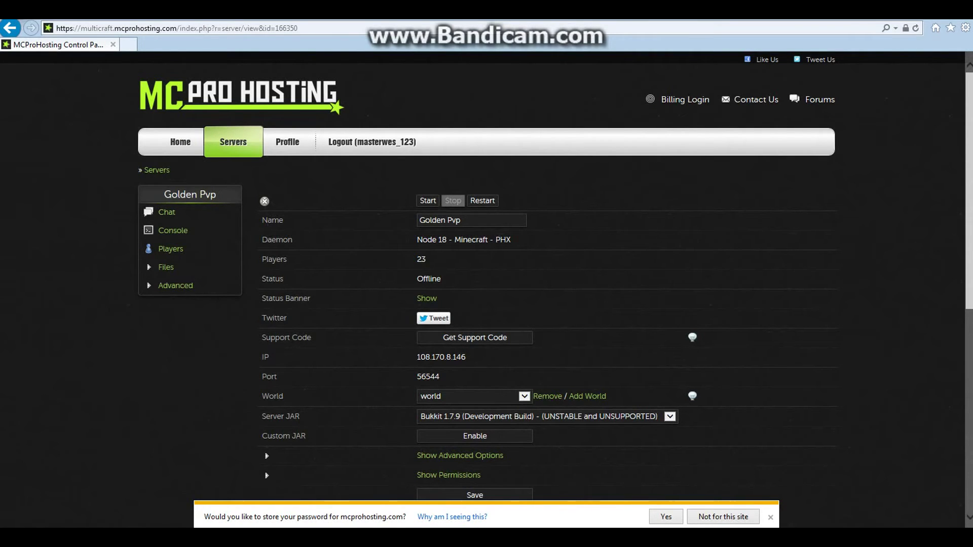
scroll(486, 304, "down", 3)
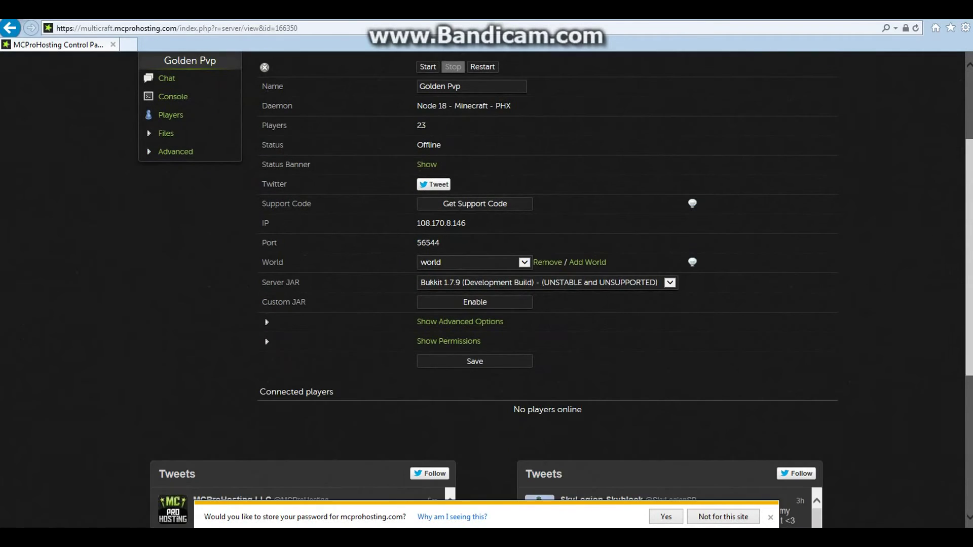
scroll(487, 304, "up", 3)
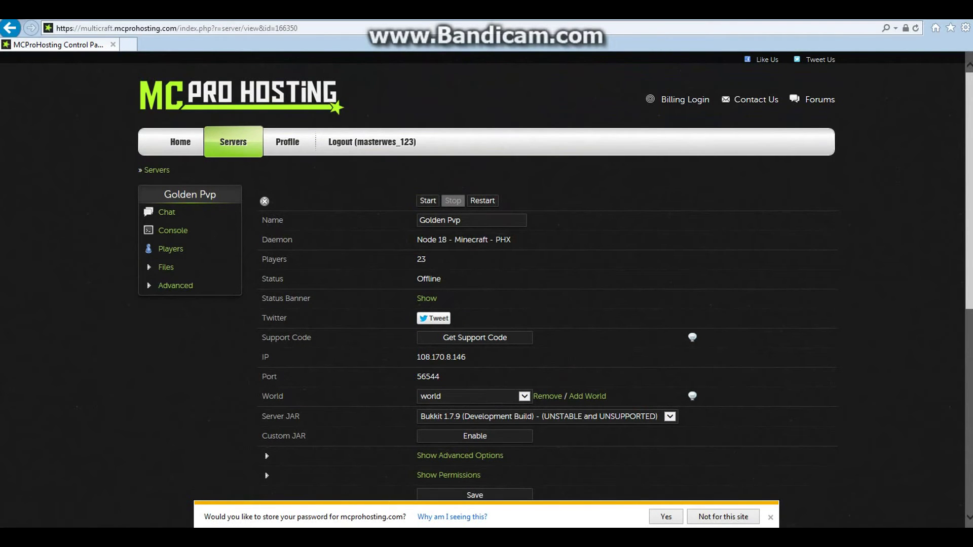
Start the Golden Pvp server after briefly expanding the file management options.
left_click(166, 267)
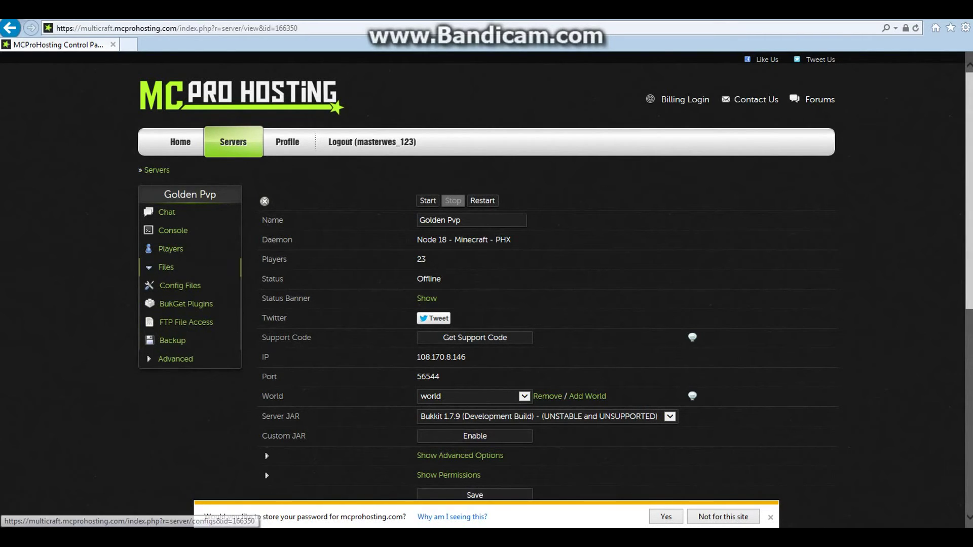
left_click(166, 266)
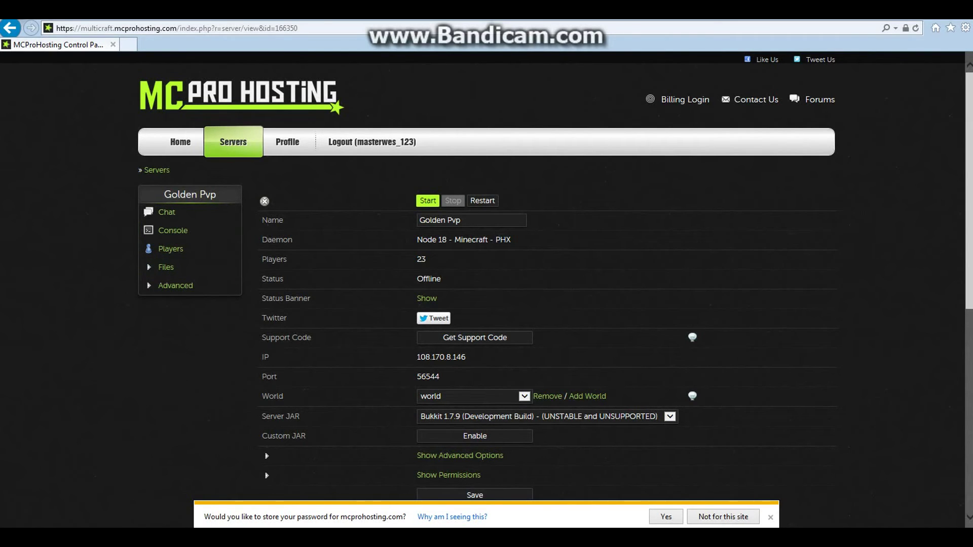
scroll(487, 304, "down", 3)
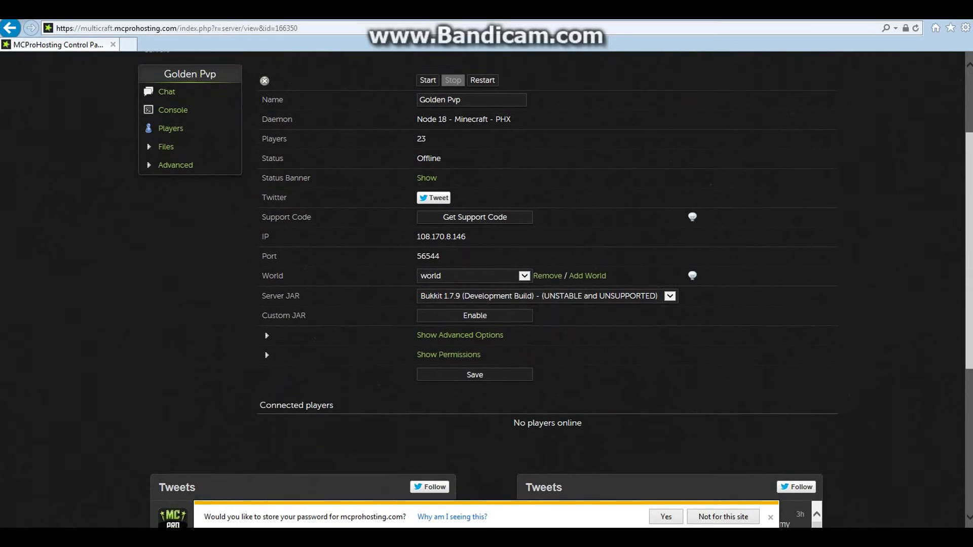
scroll(486, 304, "up", 3)
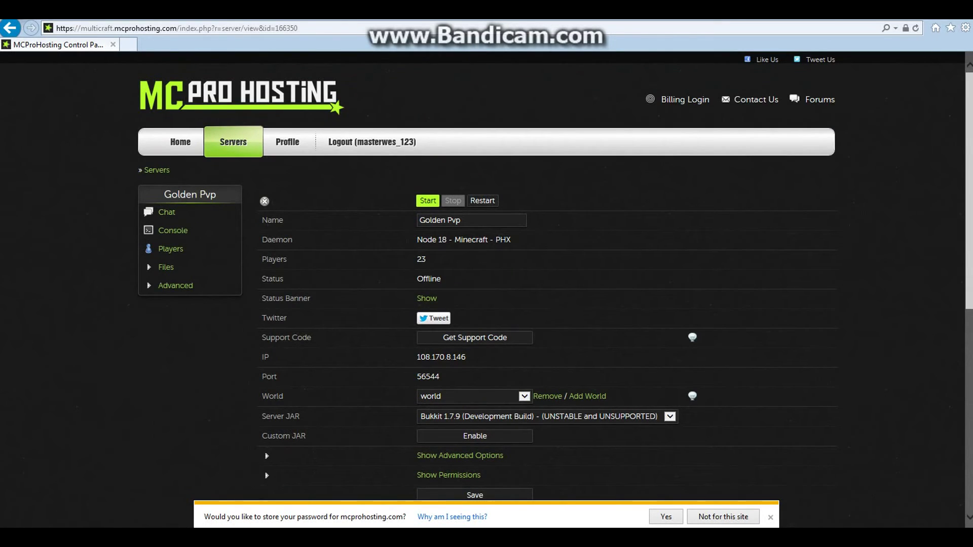
left_click(427, 201)
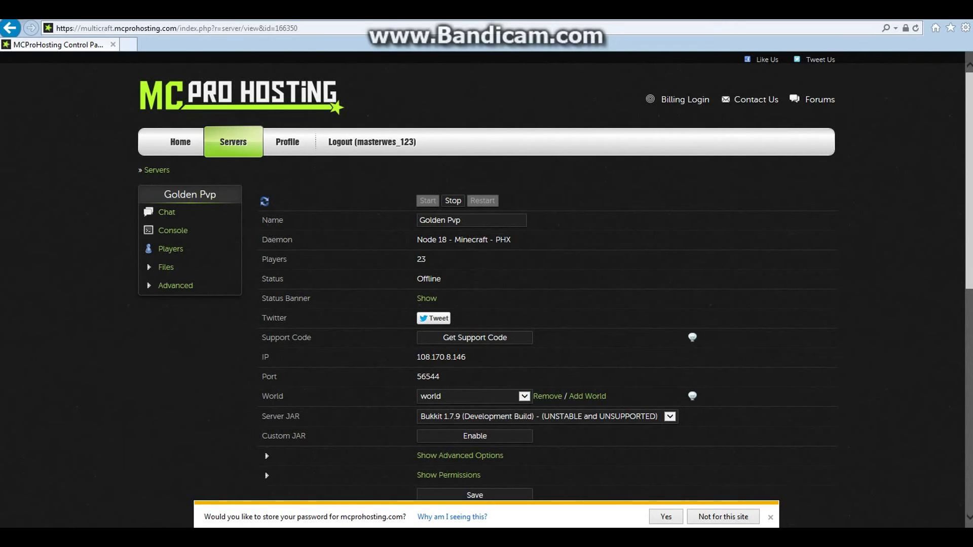
Set the Server JAR to Bukkit 1.7.9.
left_click(543, 417)
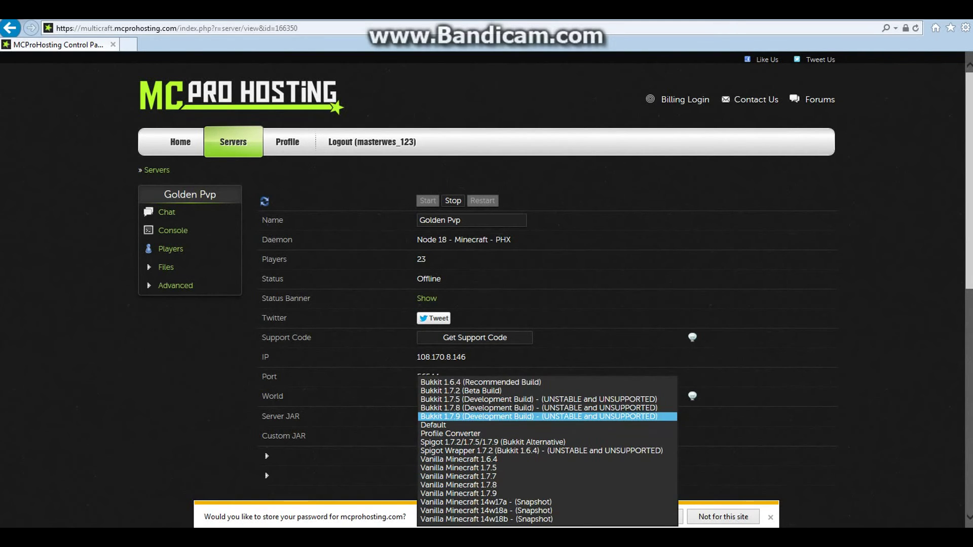
left_click(543, 417)
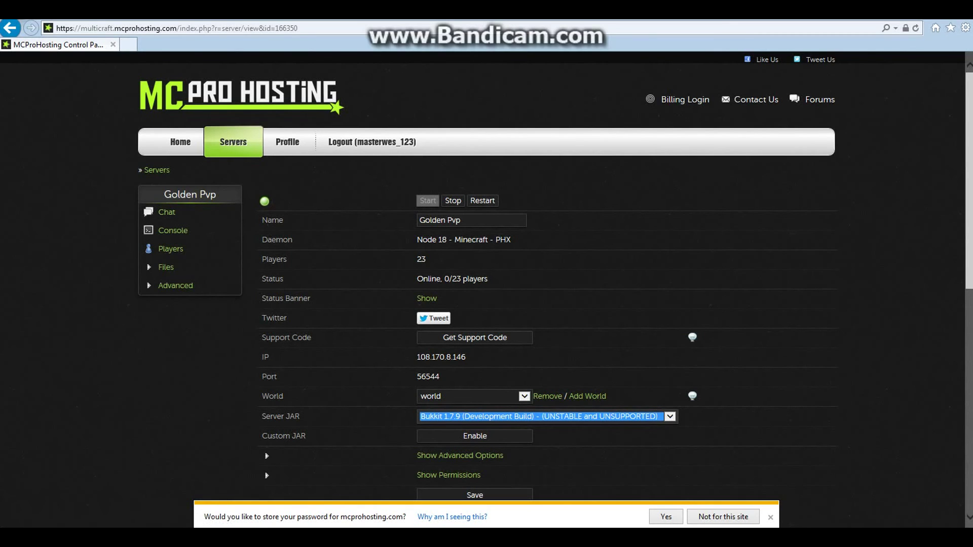
right_click(253, 538)
Close the browser and join the My Server Golden PvP entry in Multiplayer.
left_click(221, 517)
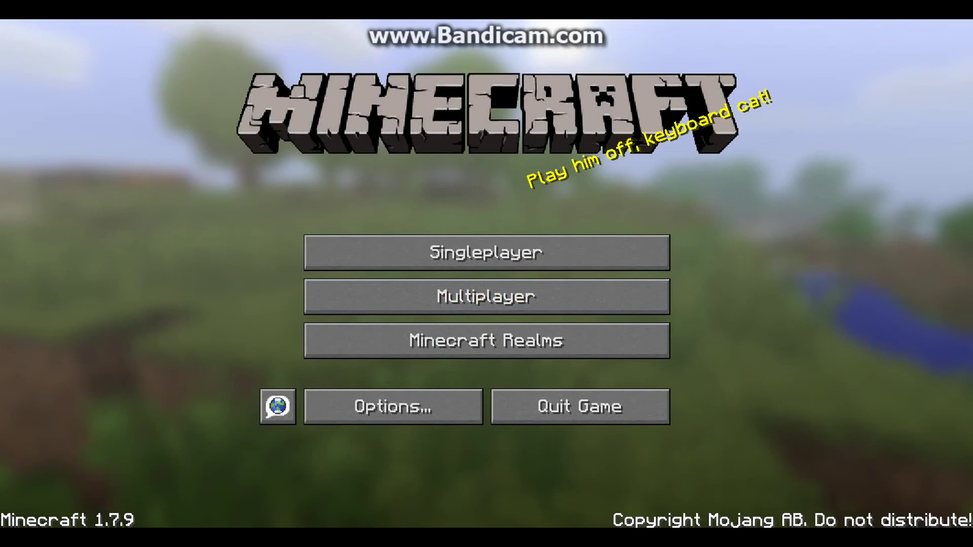
left_click(487, 296)
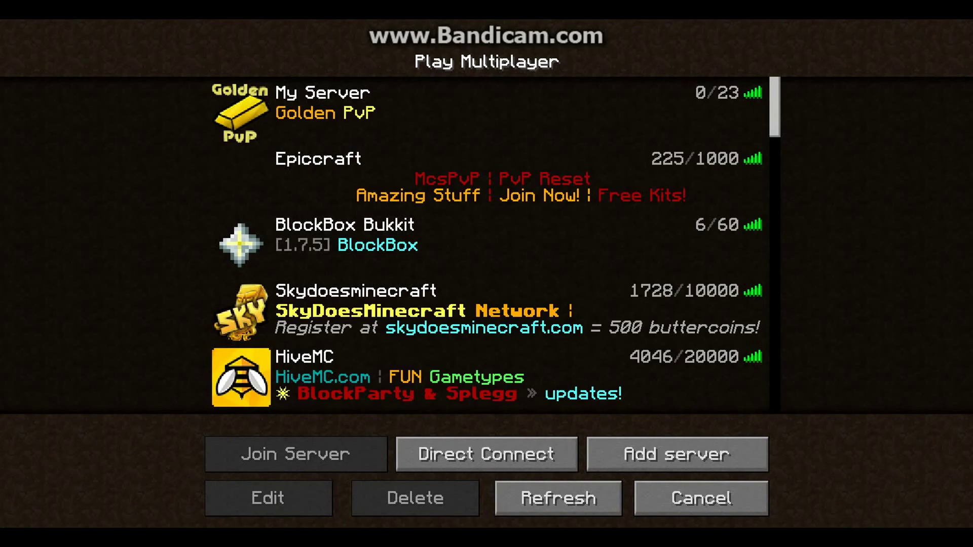
key("Down")
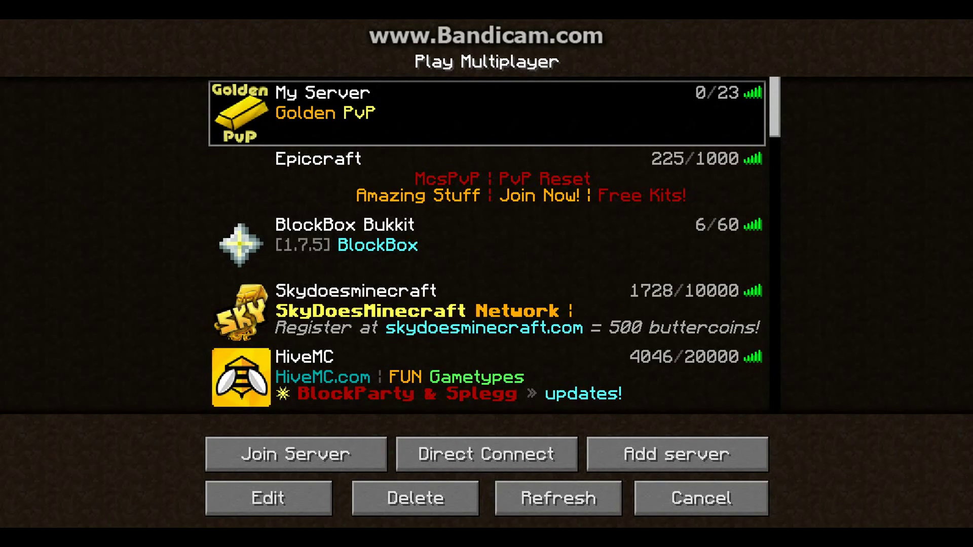
left_click(295, 454)
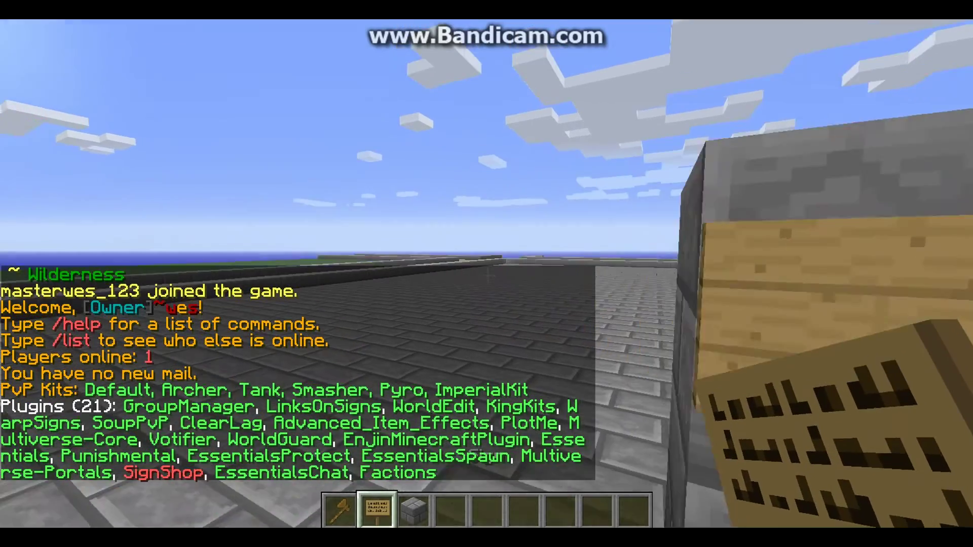
Place a [Buy] sign on the stone block, then break it.
key("Tab")
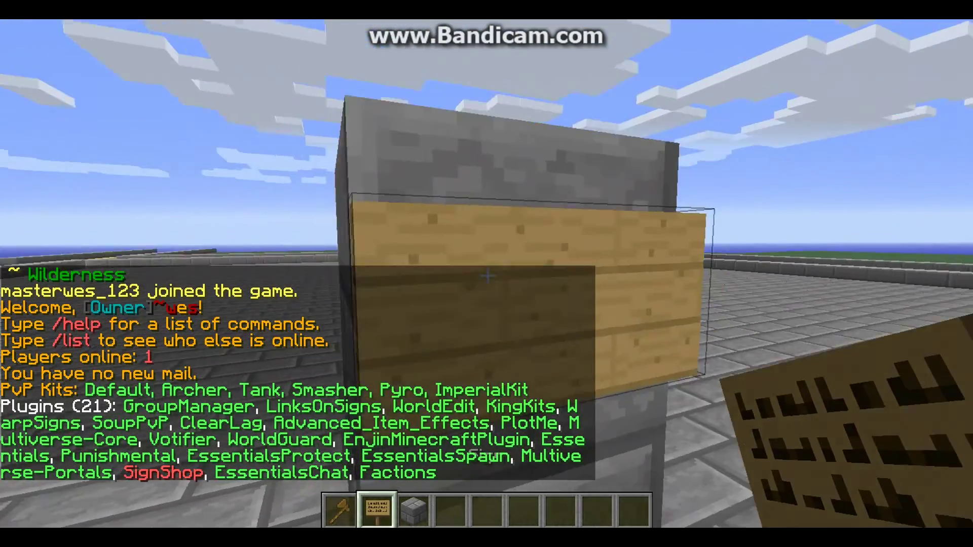
right_click(487, 276)
type("[")
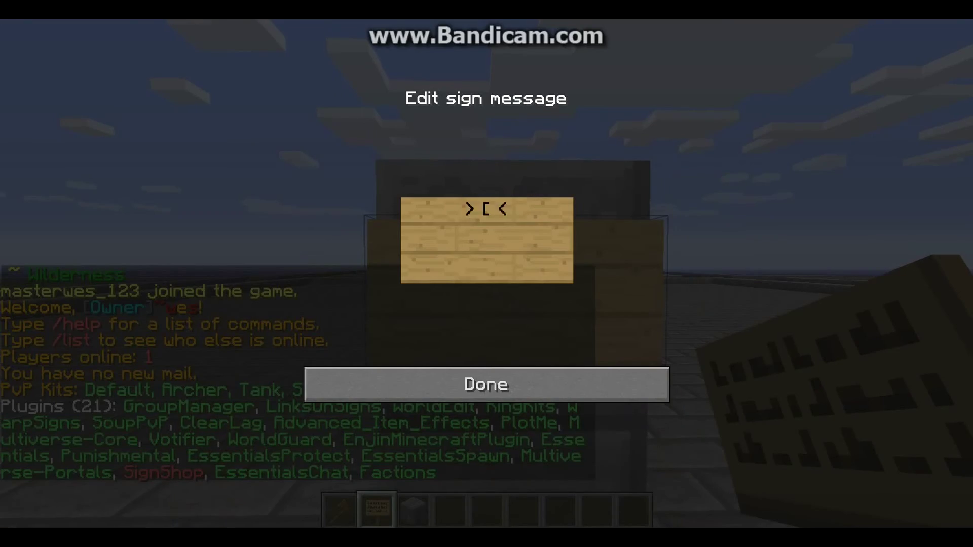
type("Buy]")
key("Escape")
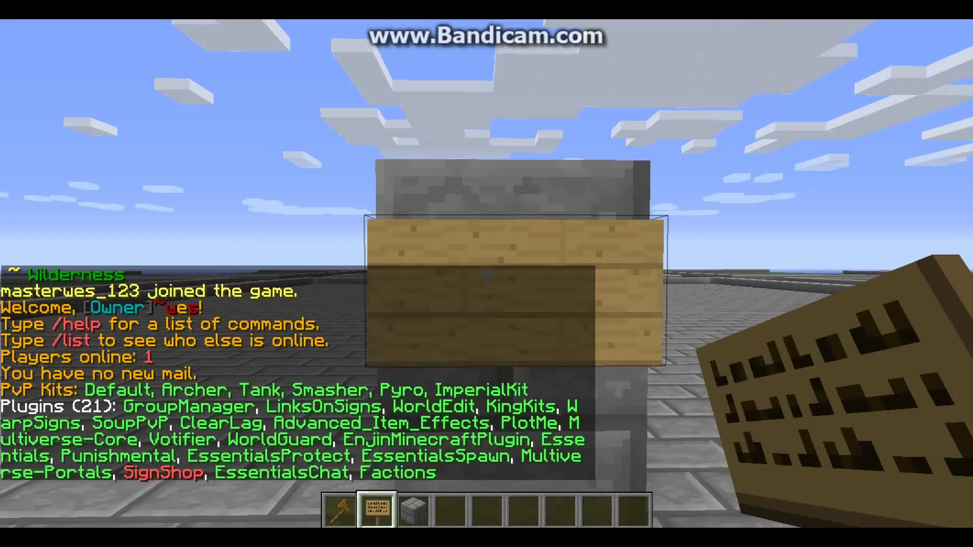
scroll(487, 276, "down", 3)
left_click(487, 276)
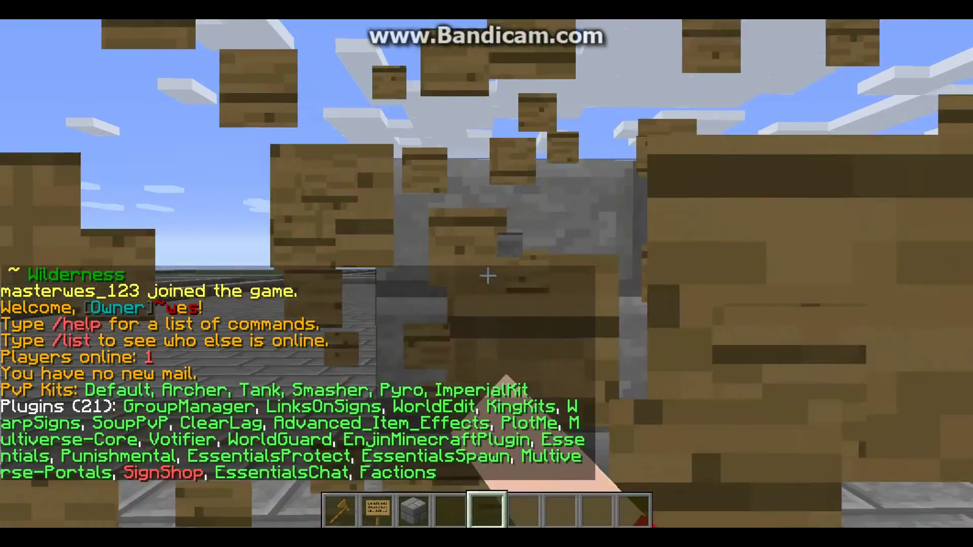
type("1")
type("/spa")
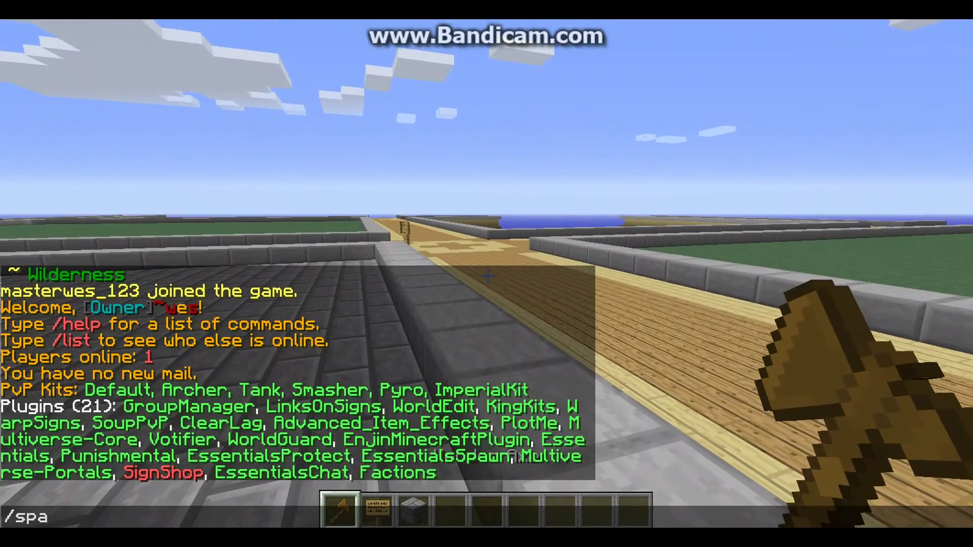
type("aw")
key("BackSpace")
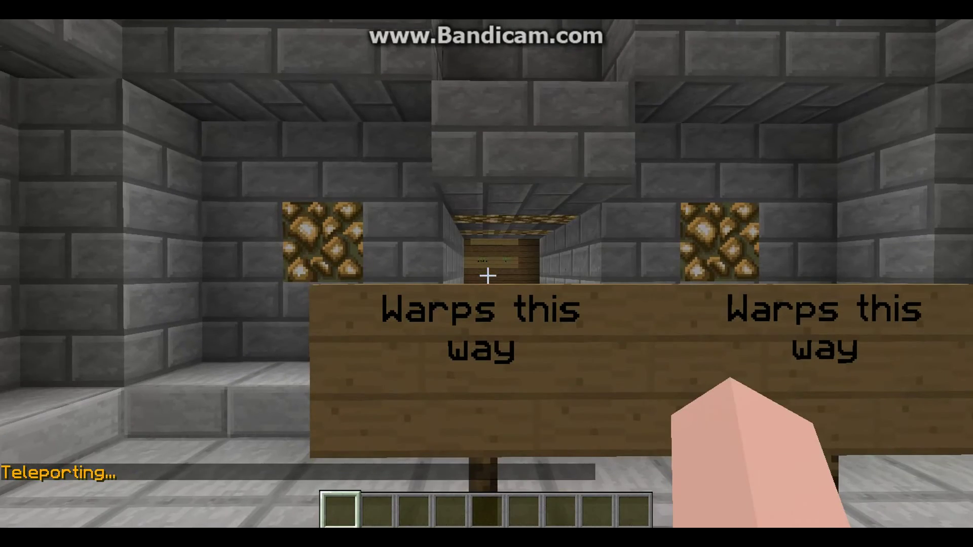
type("/d")
Set the world time to day with /day and remove all entities with /killall all.
key("Escape")
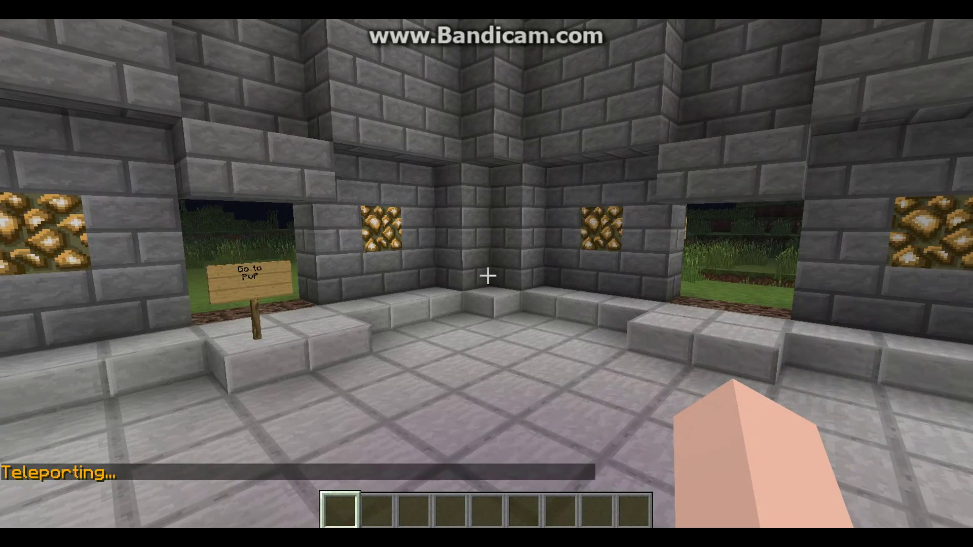
type("/killall")
key("Return")
type("/")
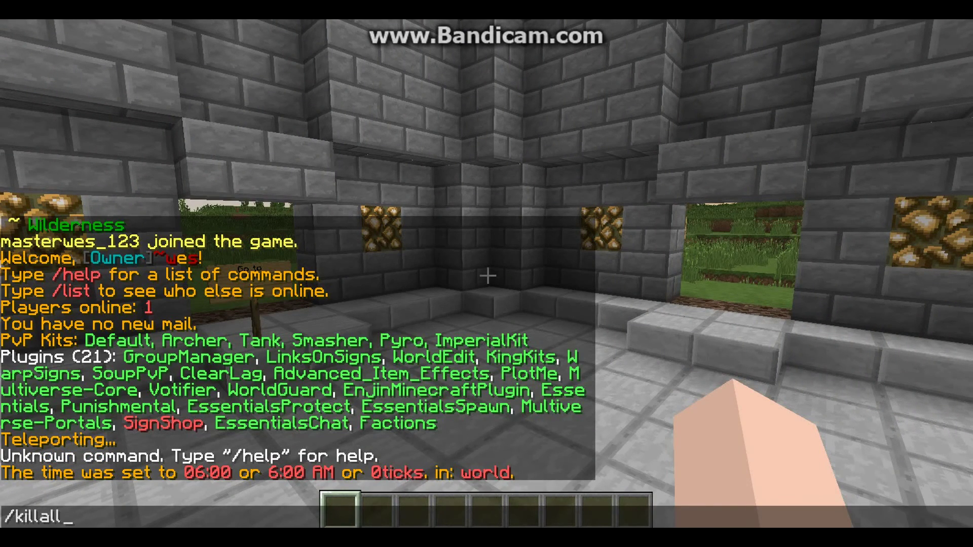
key("Return")
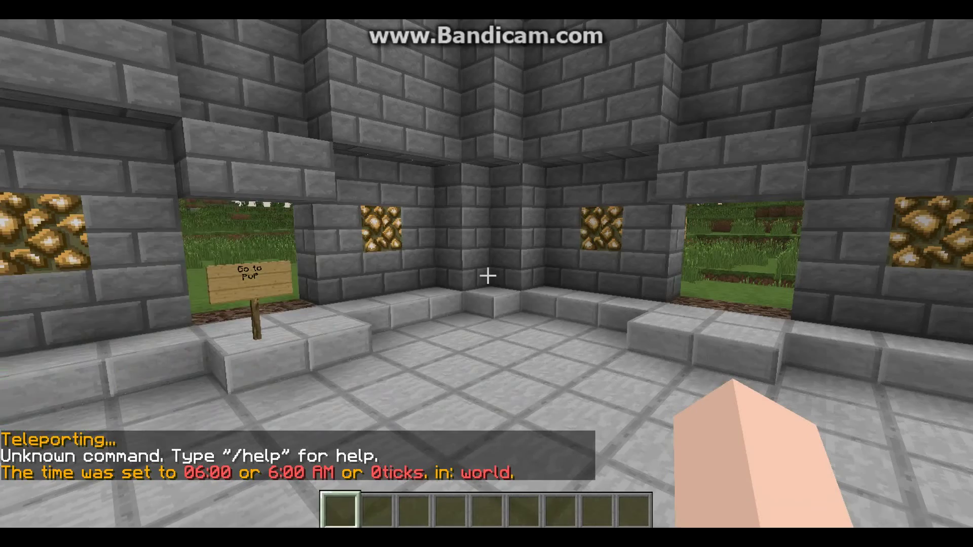
Walk through the big stone room and glowstone-lit corridor, then turn back.
key("w")
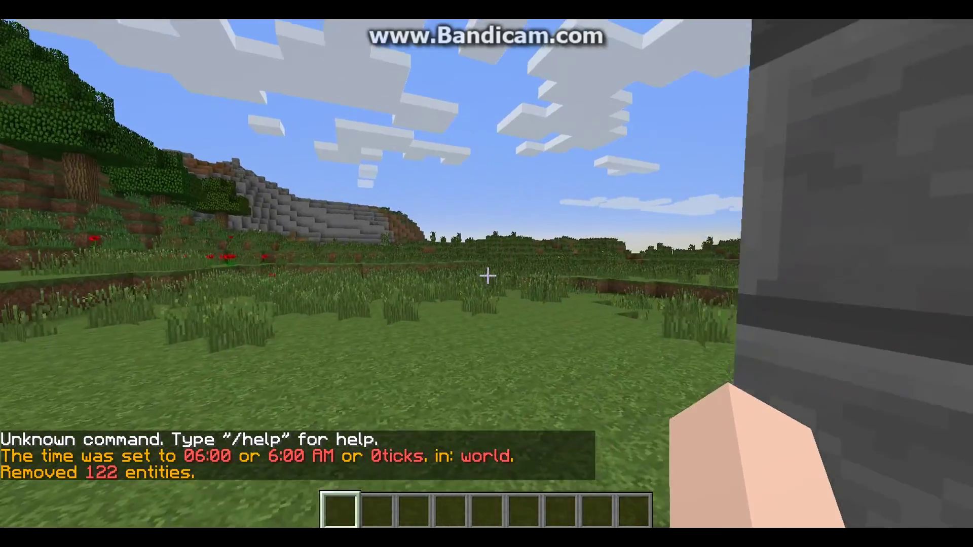
key("Tab")
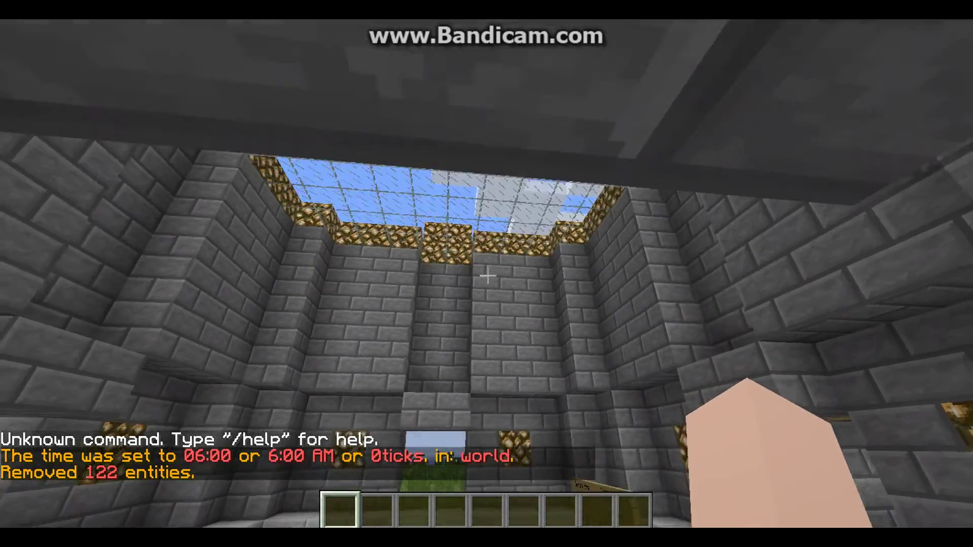
key("w")
key("w")
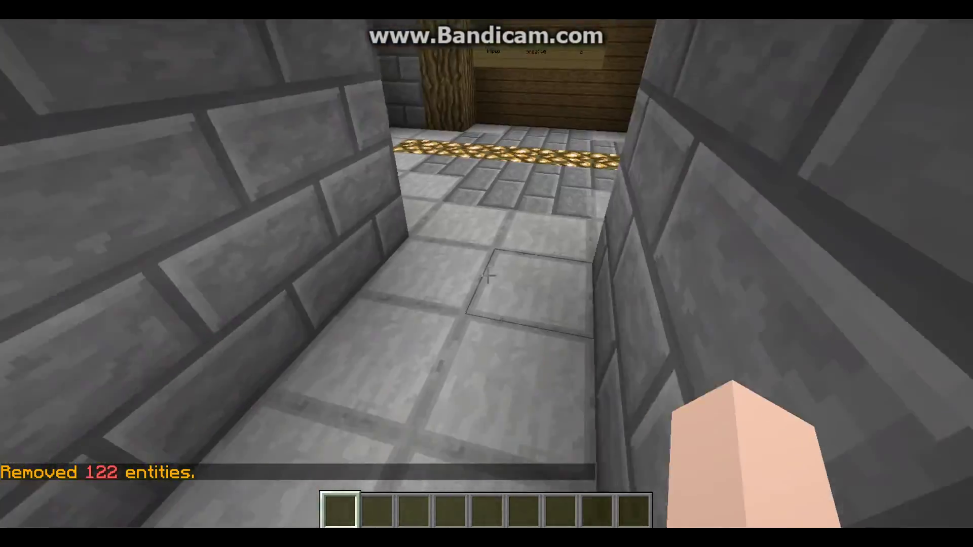
key("Tab")
key("w")
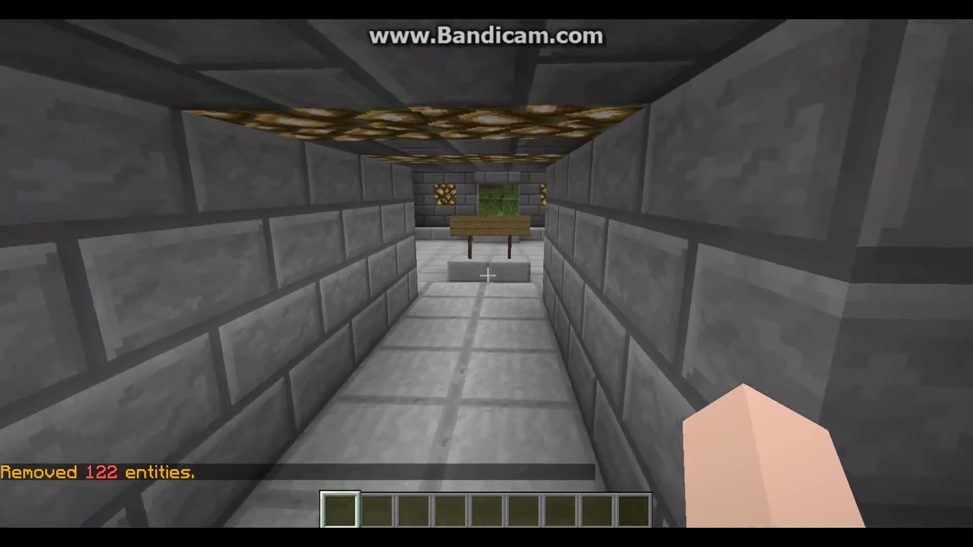
Pause and resume, wander out onto the grass and back, then switch to third-person view.
key("Escape")
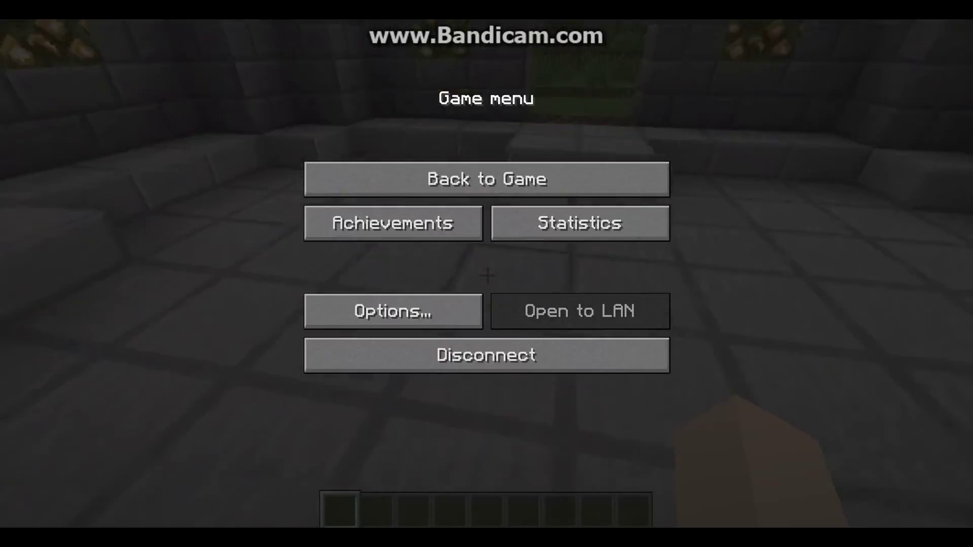
key("Escape")
key("w")
key("Tab")
key("w")
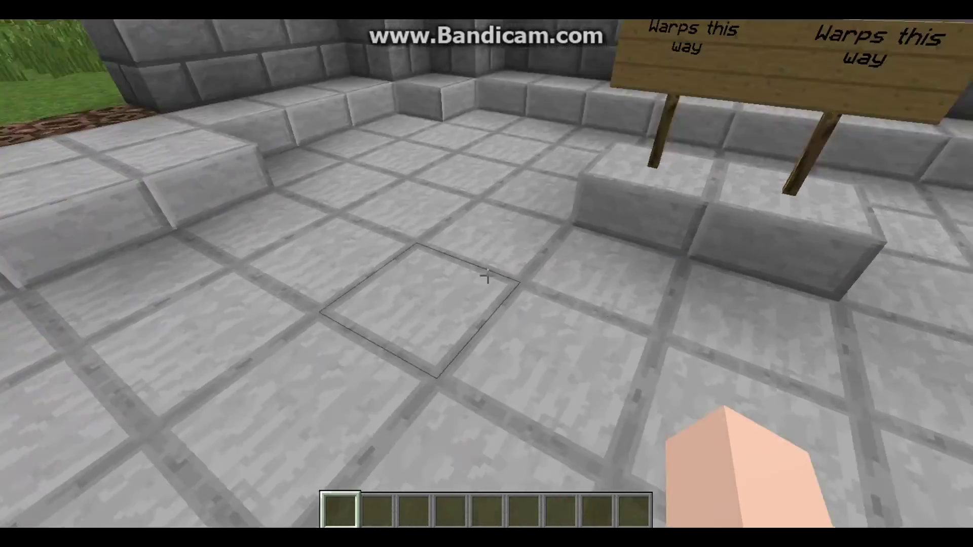
key("F5")
key("F5")
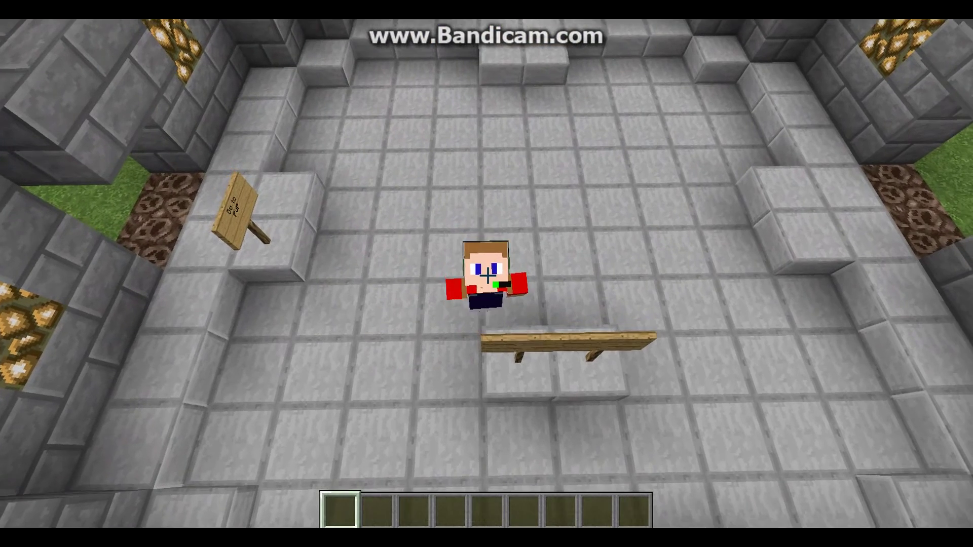